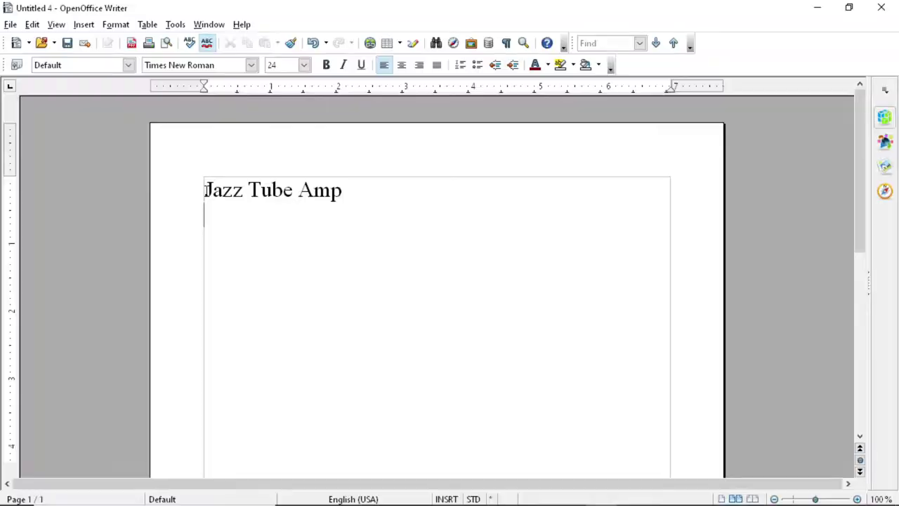
- Shift the "Jazz Tube Amp" title to the middle of its line and start a numbered list below it
click(205, 189)
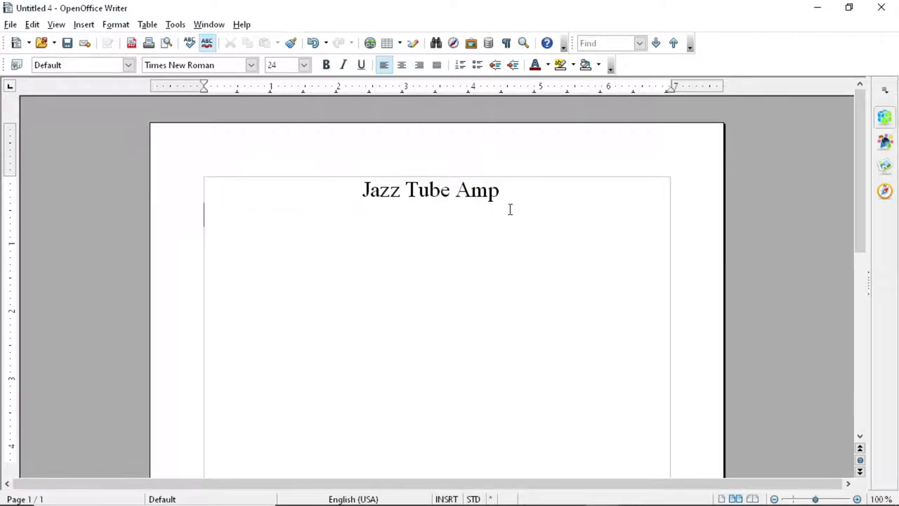
click(460, 69)
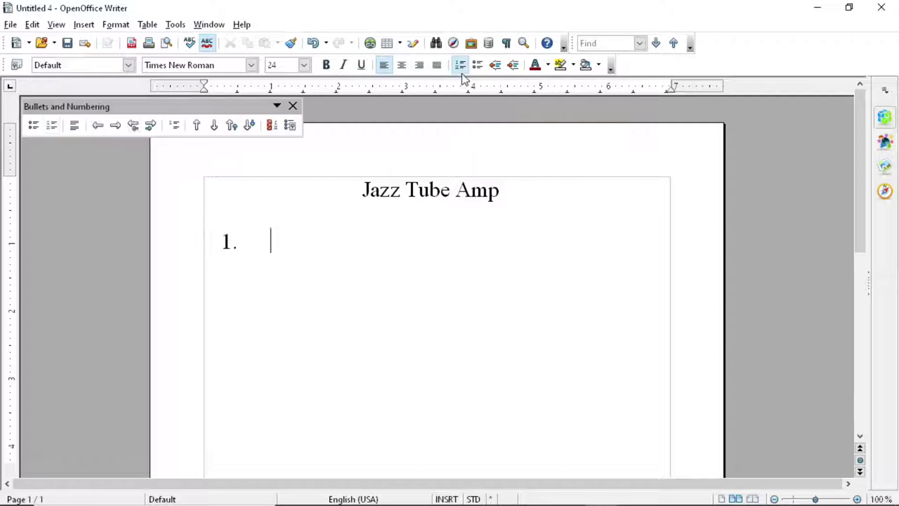
click(293, 106)
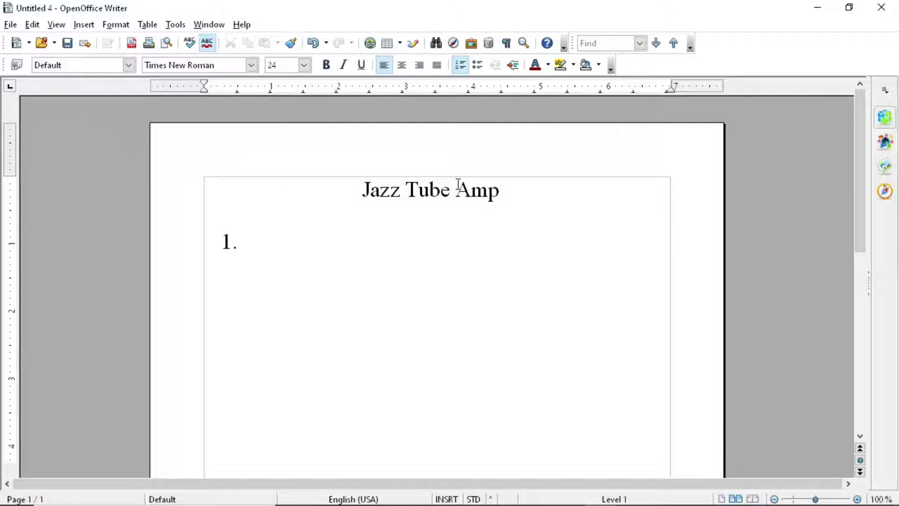
- Enter "10-15watts" and "10in" as the first two items of the numbered list
text(10-15watss)
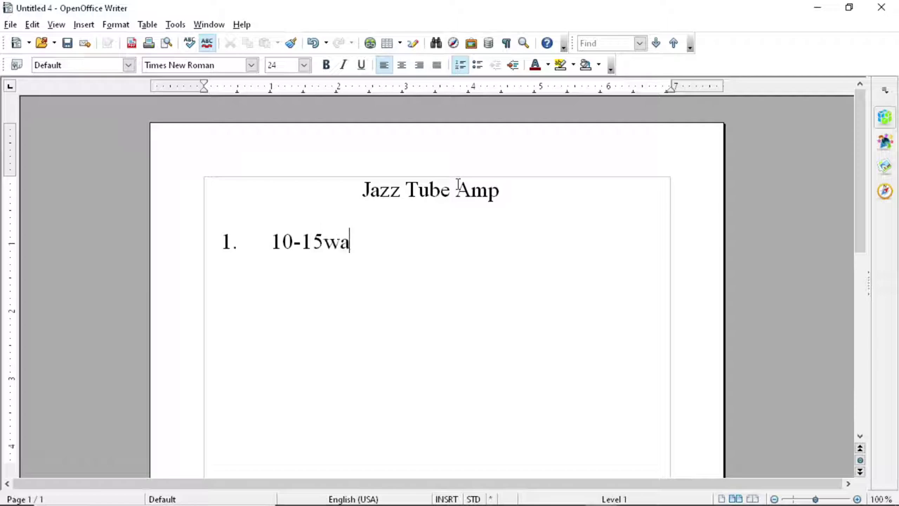
key(BackSpace)
key(BackSpace)
text(ts)
key(Return)
text(10in)
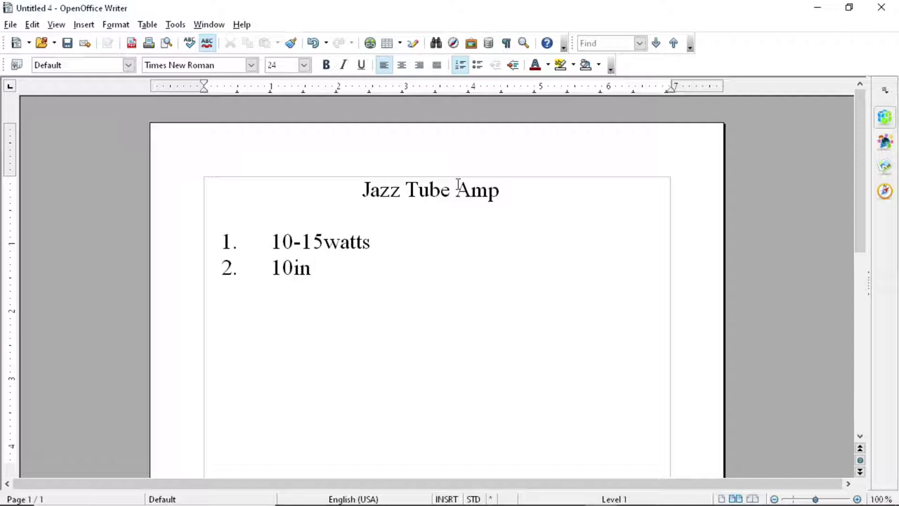
- Add list items 3 and 4 reading "1 Tone Control" and "1 Vol, (1 gain)"
key(Return)
text(1 Tone )
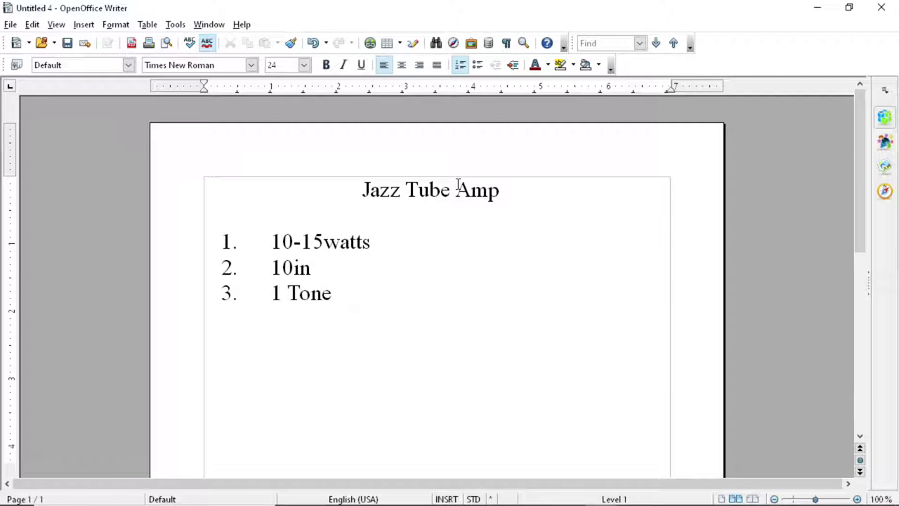
text(Control)
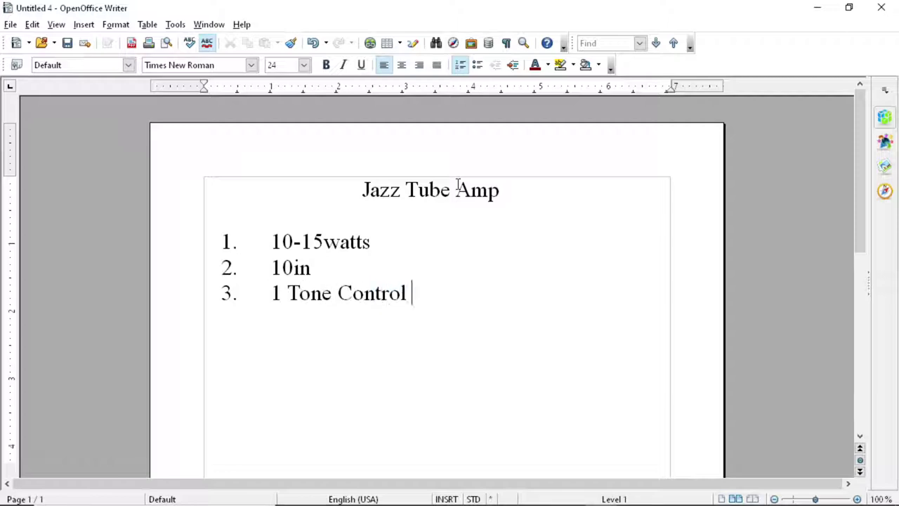
key(Return)
text(1 Vol, ()
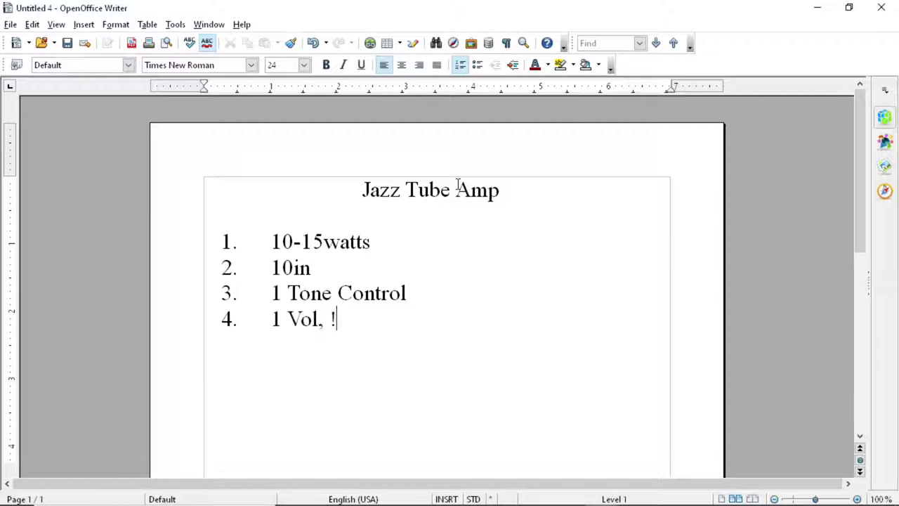
key(BackSpace)
key(BackSpace)
text((1 gain))
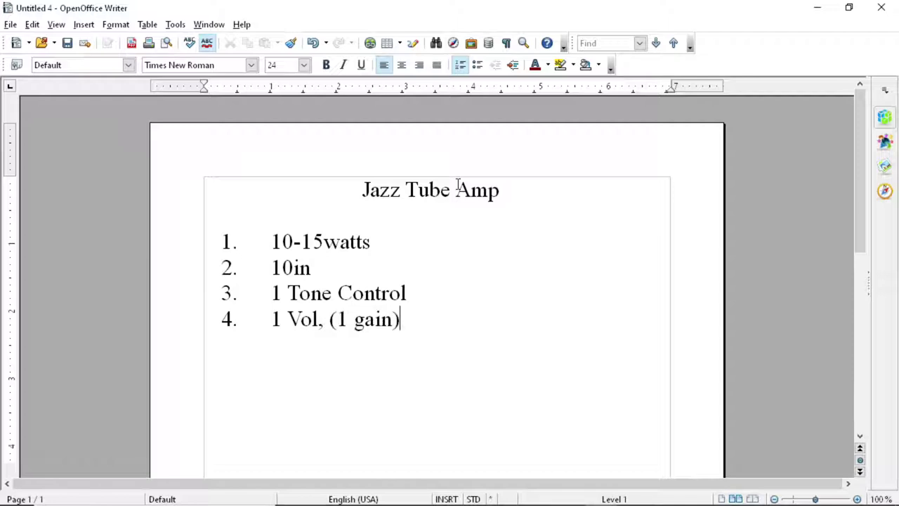
- Add list item 5 reading "Preamp Tube 6sn7 (if power trans allows)"
key(Return)
text(Preamp )
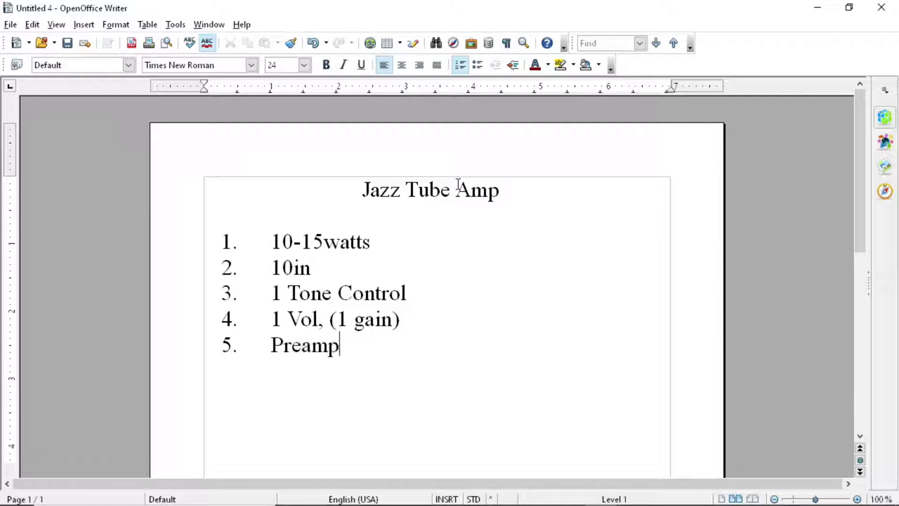
text(Tube )
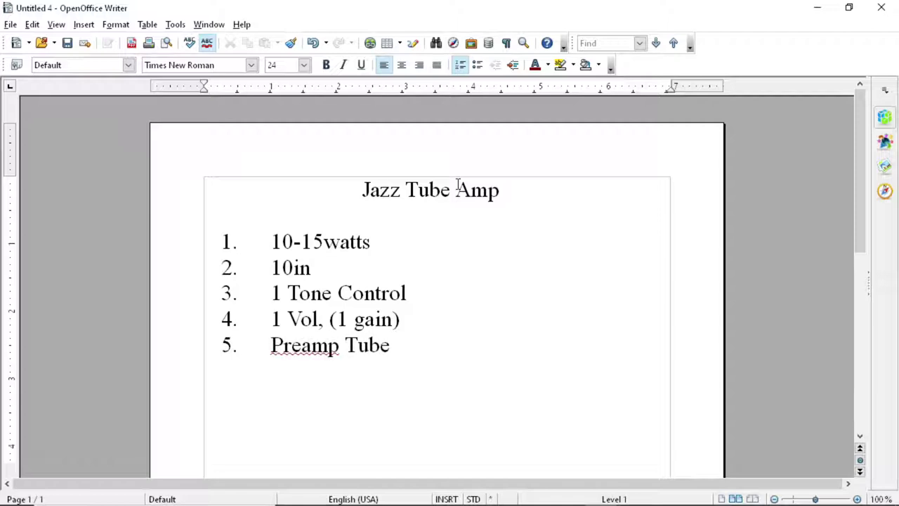
text(6sn7)
text(()
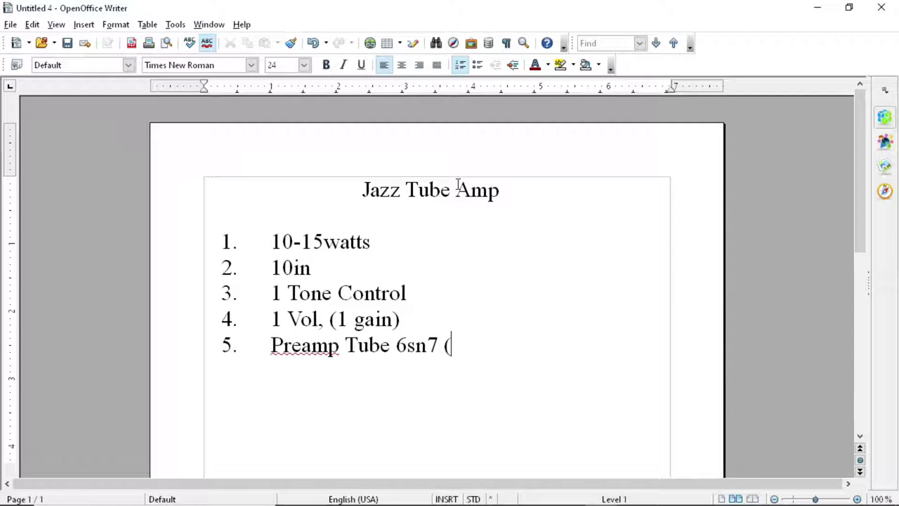
text(if pow)
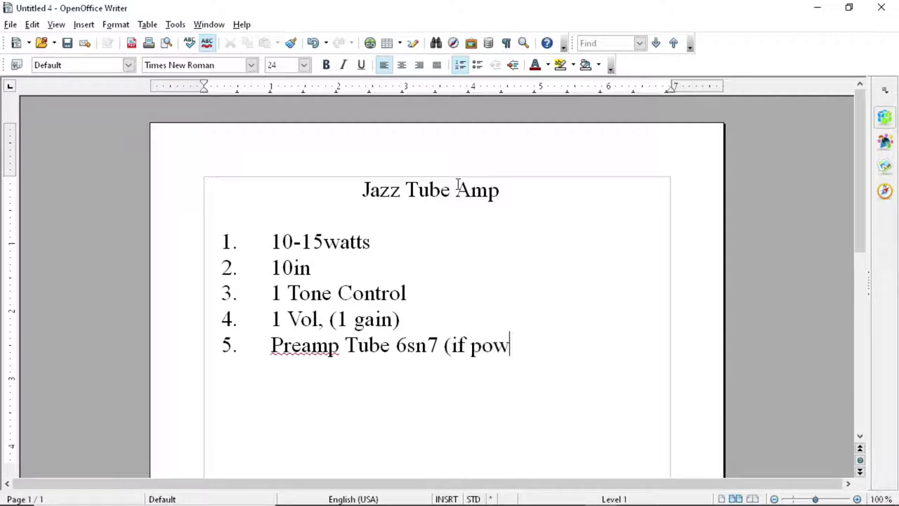
text(er tran)
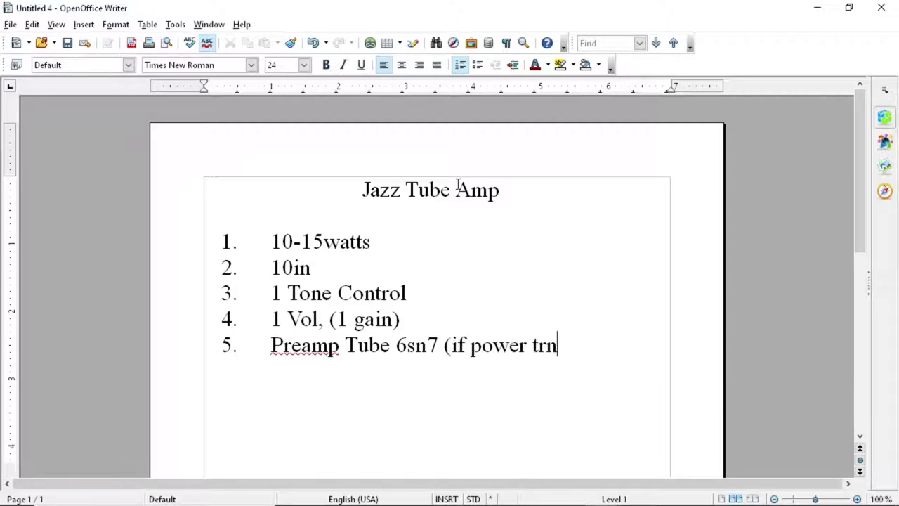
key(BackSpace)
text(ans )
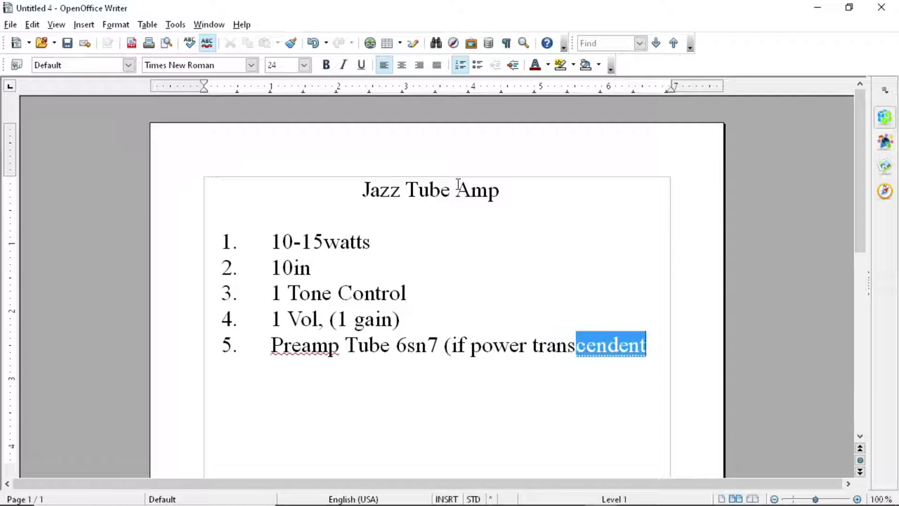
text(allowa)
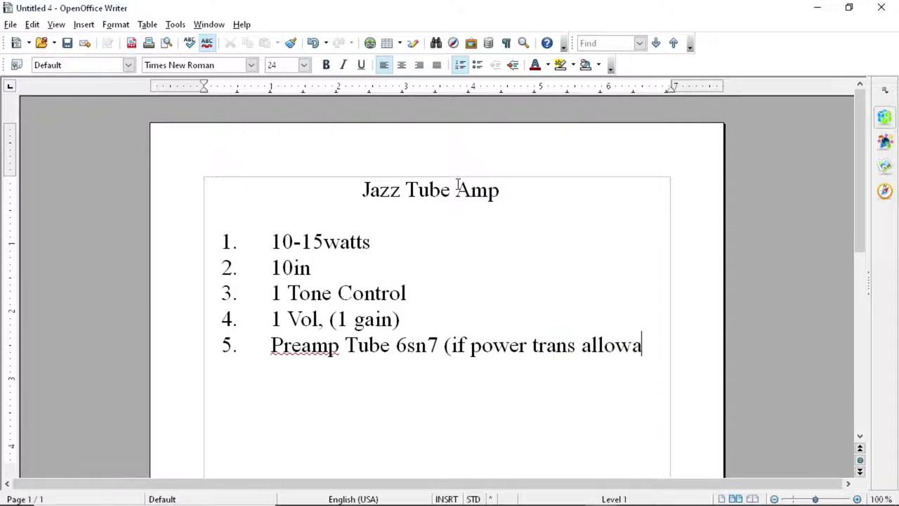
key(BackSpace)
text(s))
- Add list item 6 reading "Output tubes 6v6s Pushpull"
key(Return)
text(Out)
key(BackSpace)
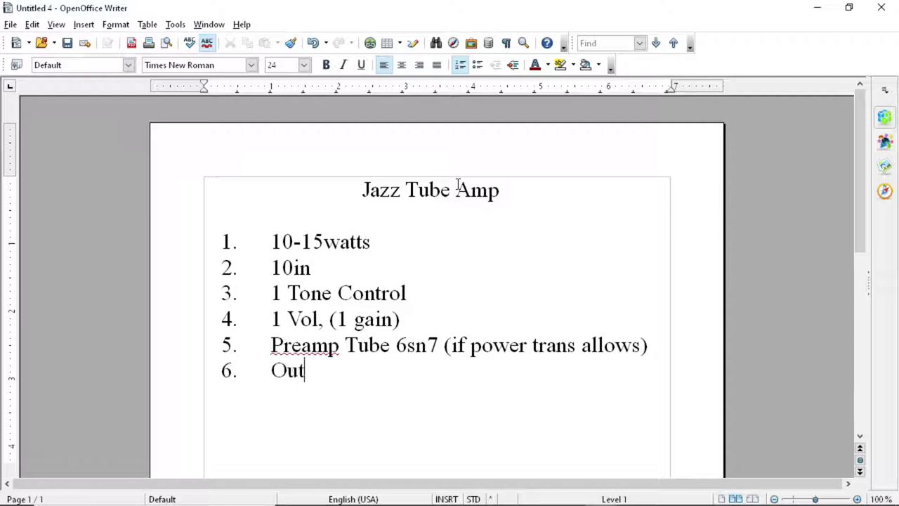
text(put tubes )
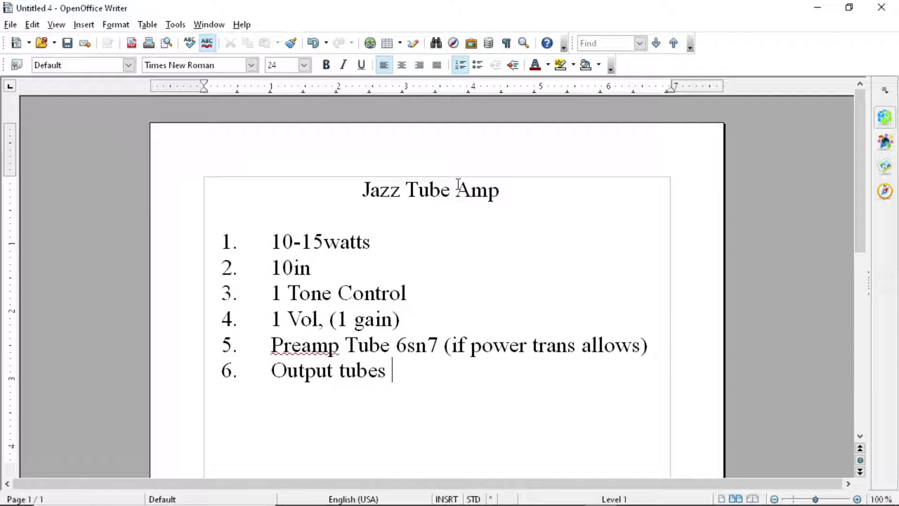
text(6v6s)
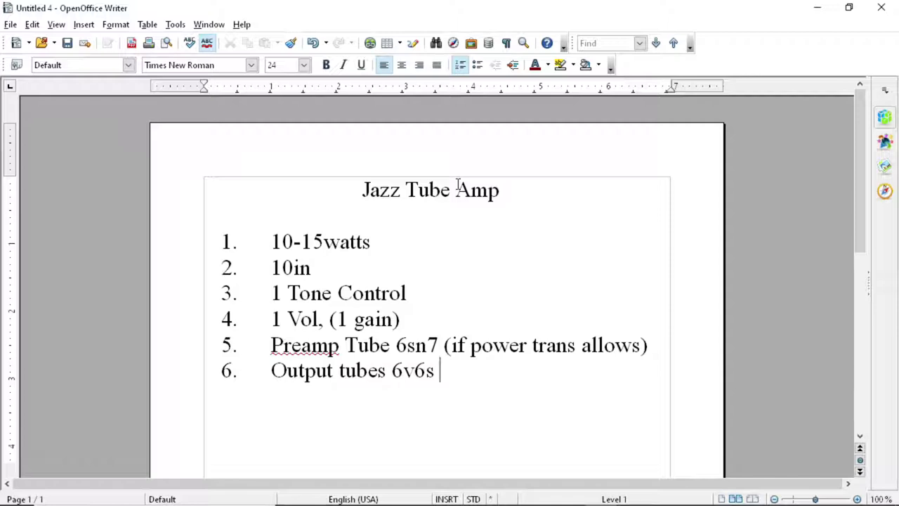
text(P)
key(BackSpace)
text(Pushpull)
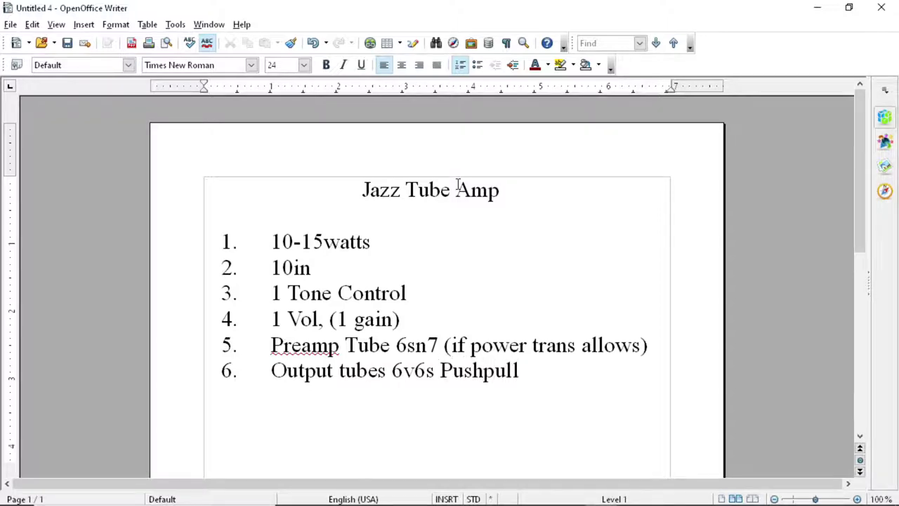
- Add list item 7 reading "Single ended 6c33c, Kt88,Kt66, 6L6GC"
key(Return)
text(Single e)
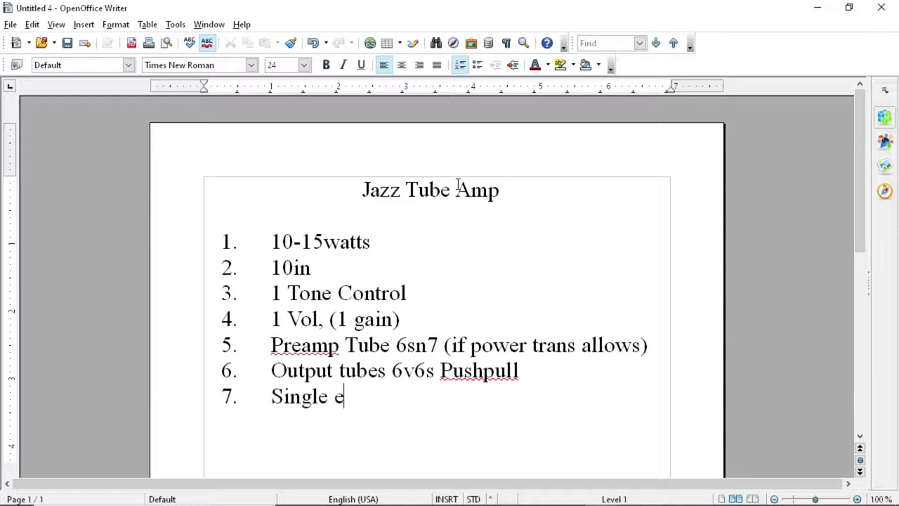
text(nded)
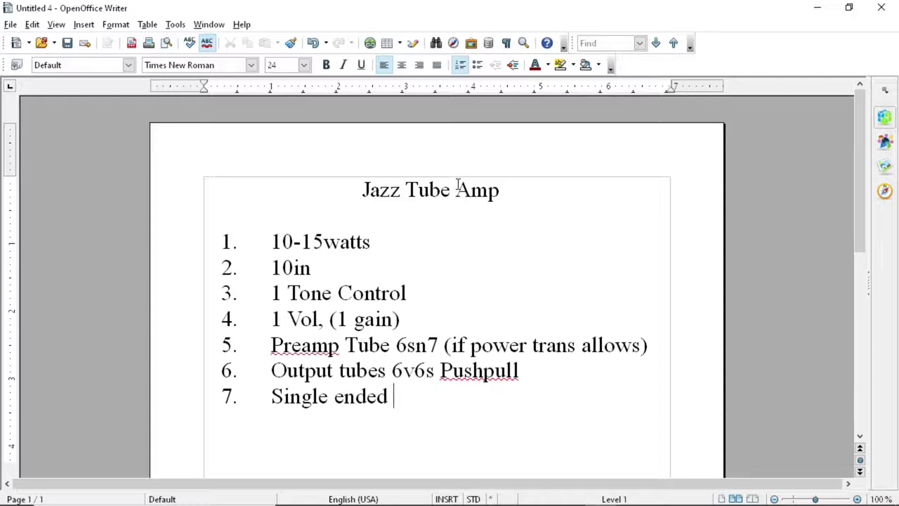
text(6c33c, )
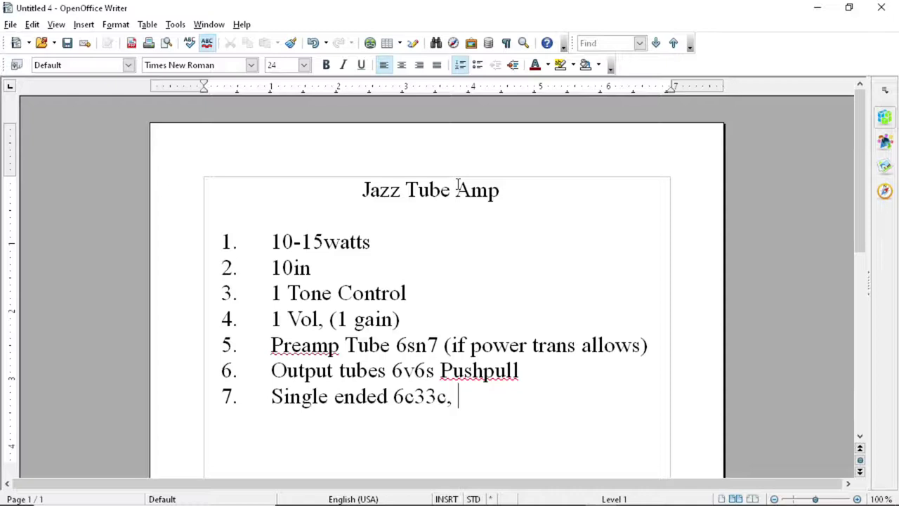
text(Kt88,)
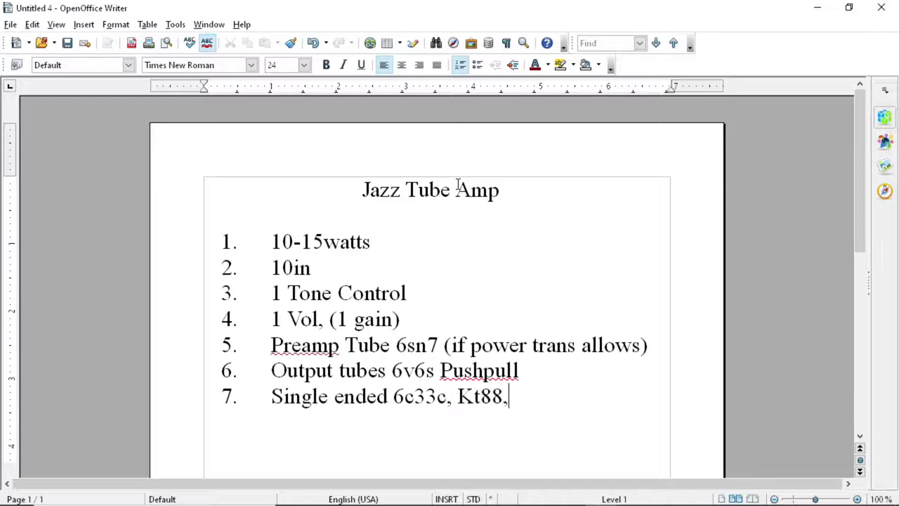
text(Kt66,)
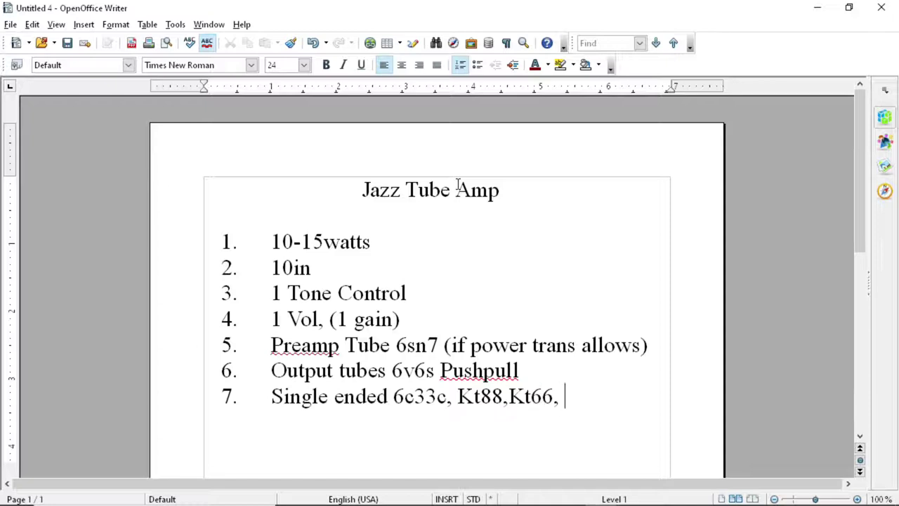
text( 6L6GC)
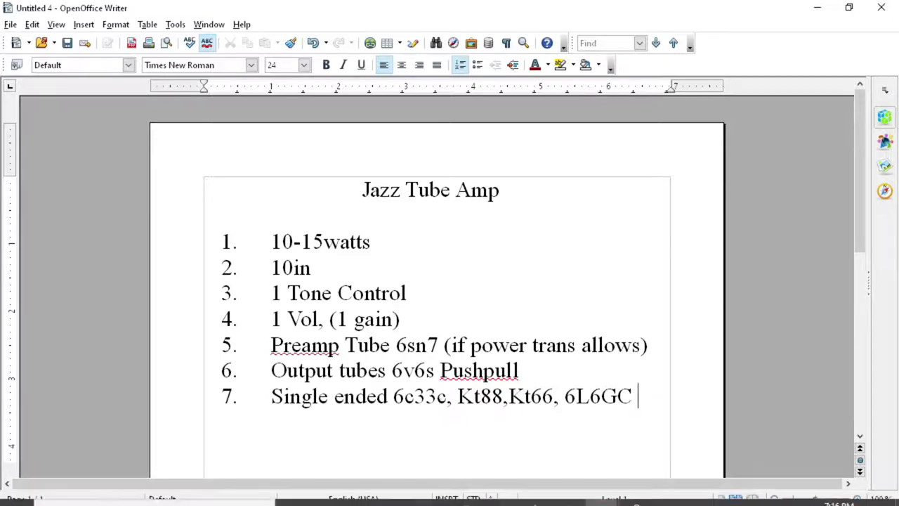
- Switch to Chrome, examine the enlarged product photo of the Sovtek 6C33C-B tube, and return to the document
mouse_move(597, 495)
mouse_move(467, 493)
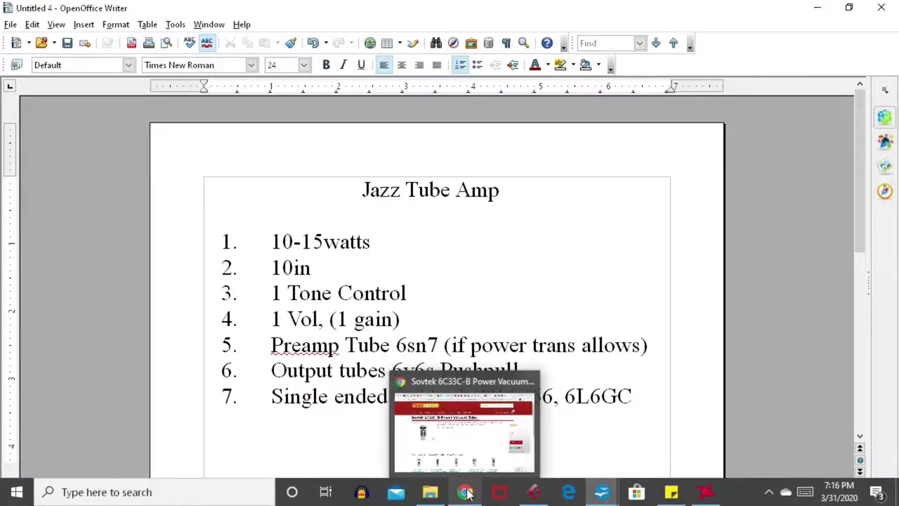
click(475, 465)
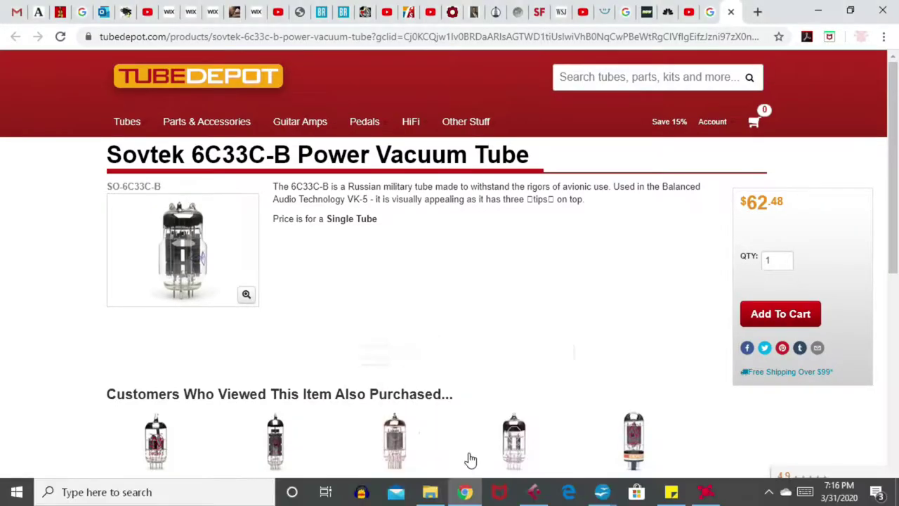
click(203, 256)
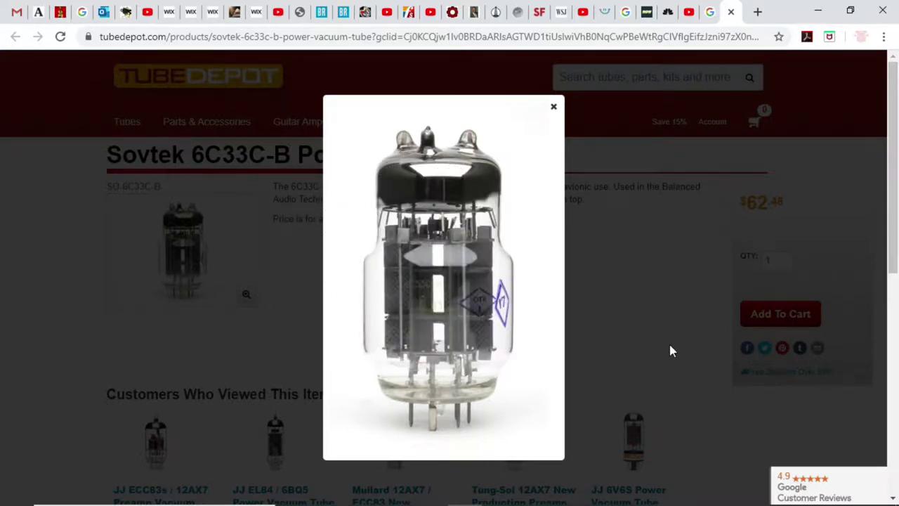
click(670, 339)
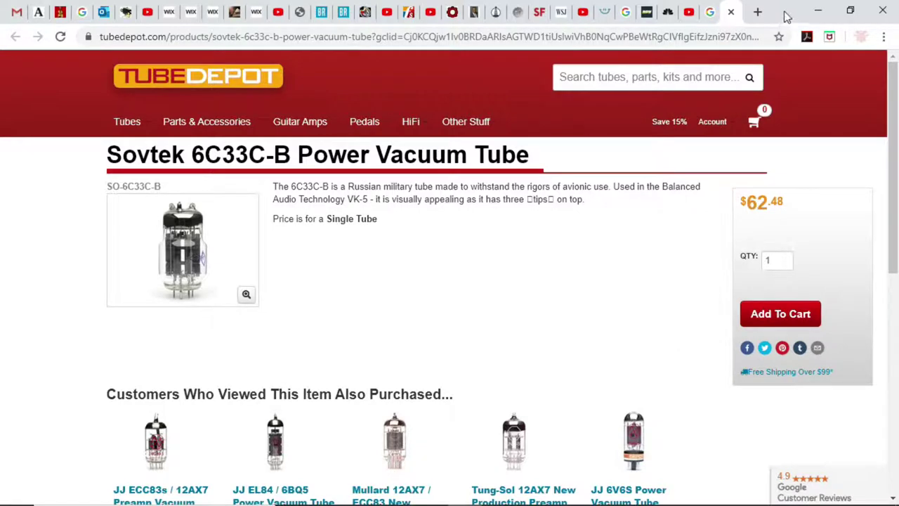
click(820, 12)
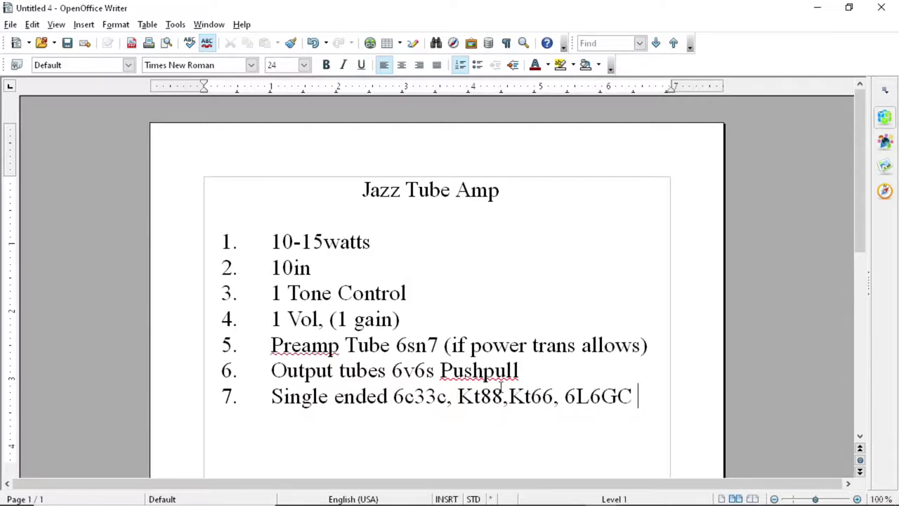
- Append "(El84)" to the end of the output tubes line in list item 6
drag(520, 370, 276, 365)
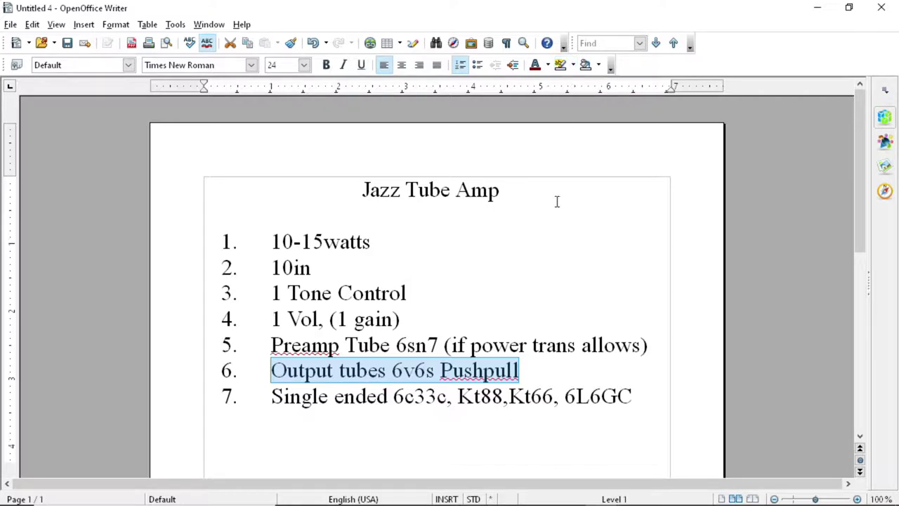
click(520, 370)
text(()
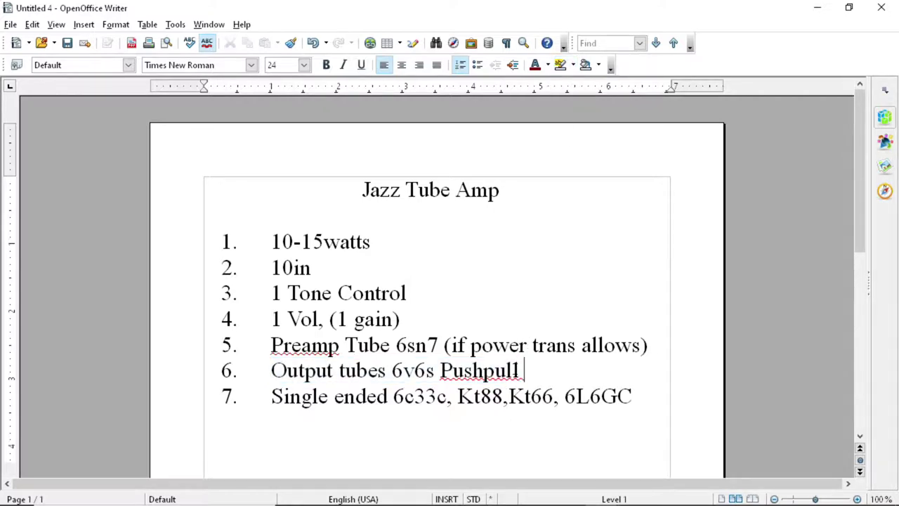
text(El84))
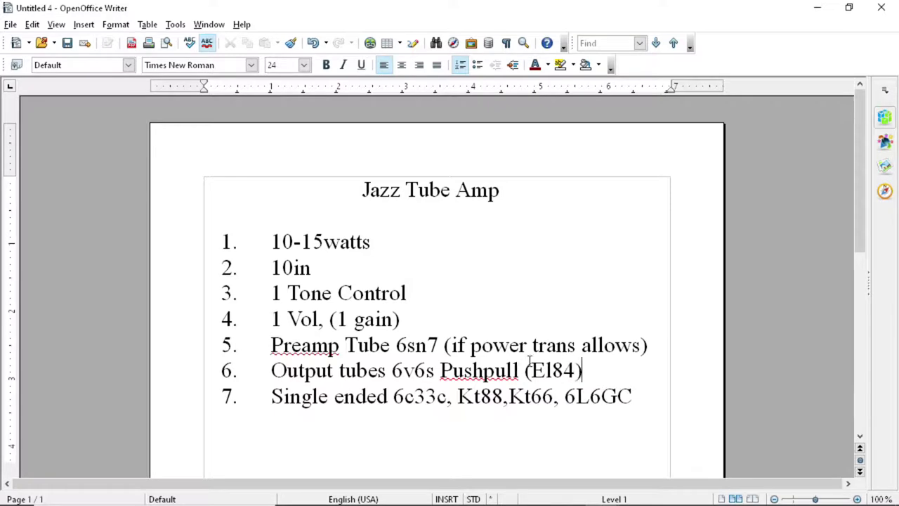
- Highlight the whole text of list item 6, the output tubes line, in yellow
drag(588, 370, 276, 364)
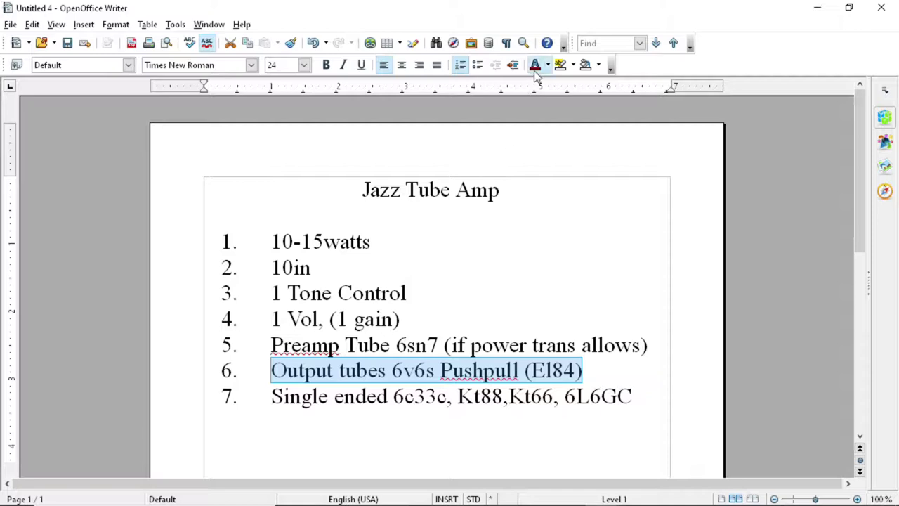
click(559, 65)
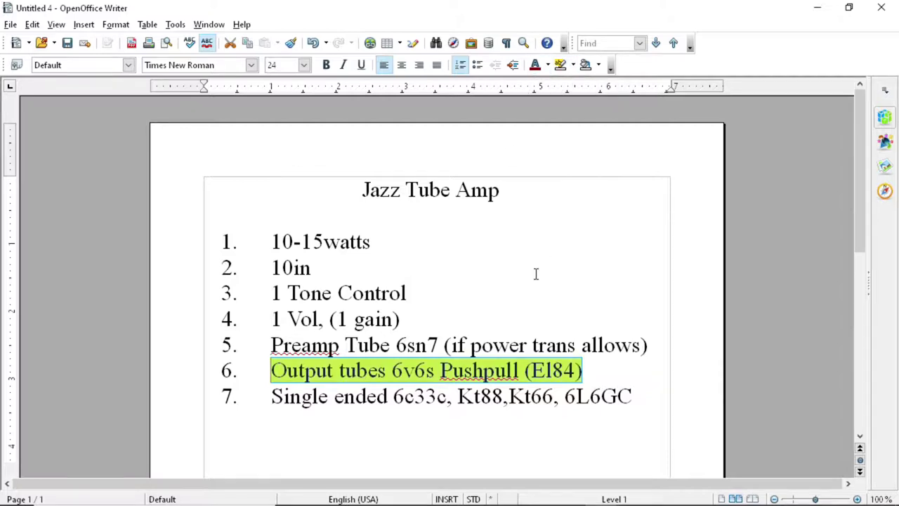
click(523, 290)
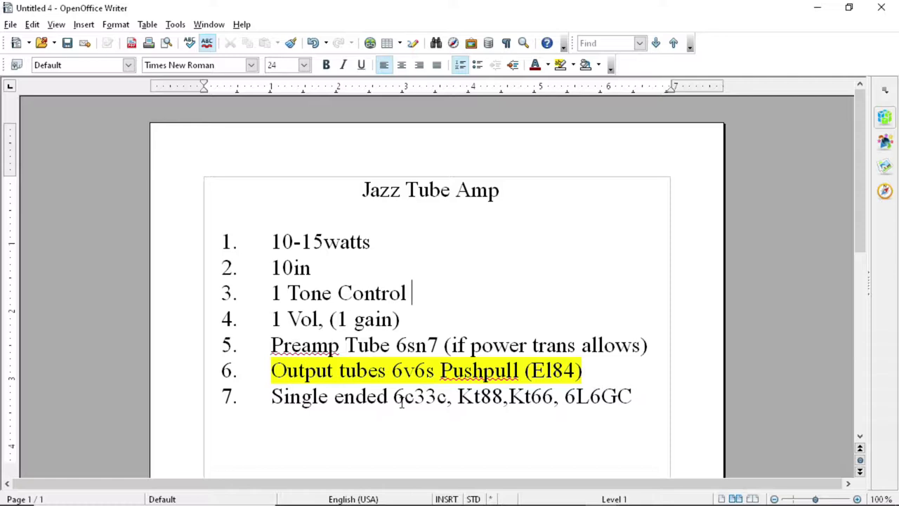
drag(388, 397, 449, 389)
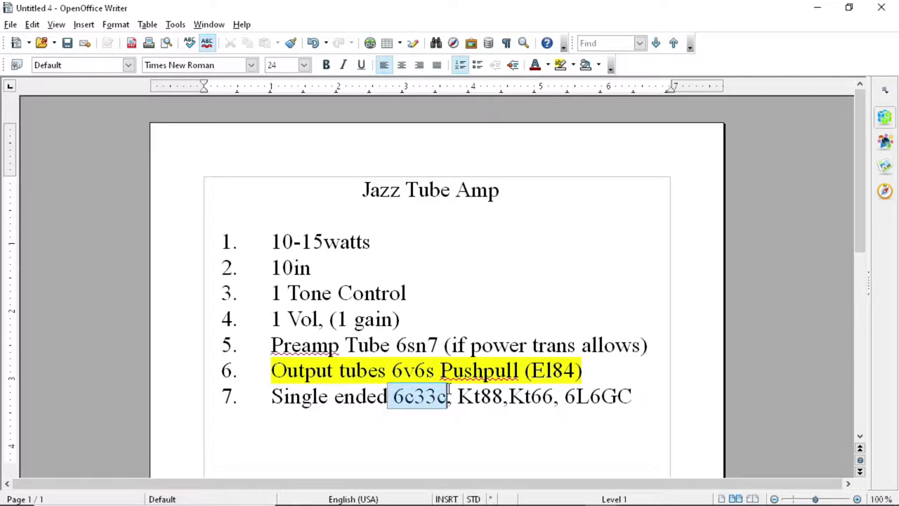
click(414, 398)
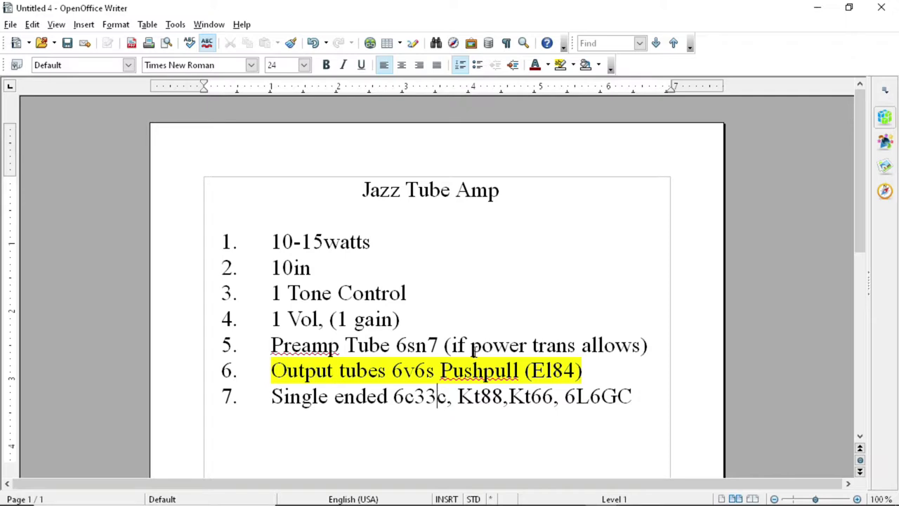
- Insert "(2)" directly before "6sn7" in the preamp tube line of list item 5
click(398, 346)
text((2)
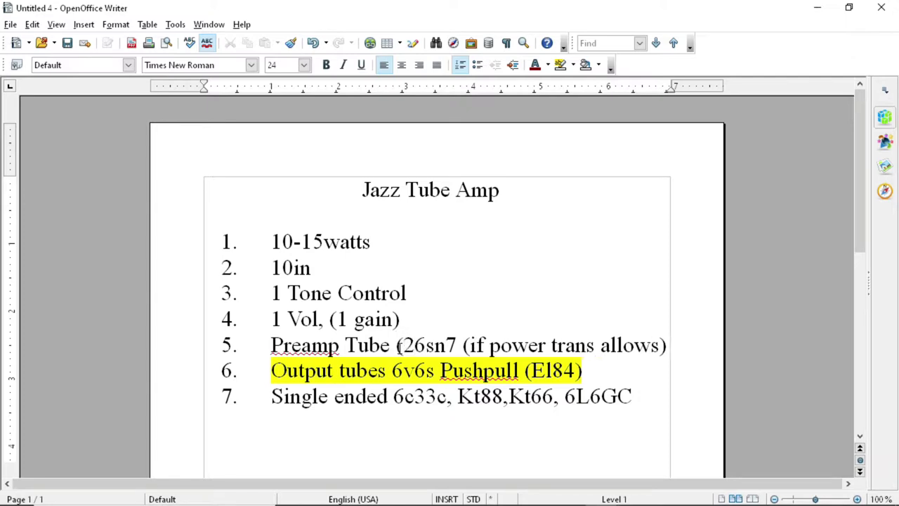
text())
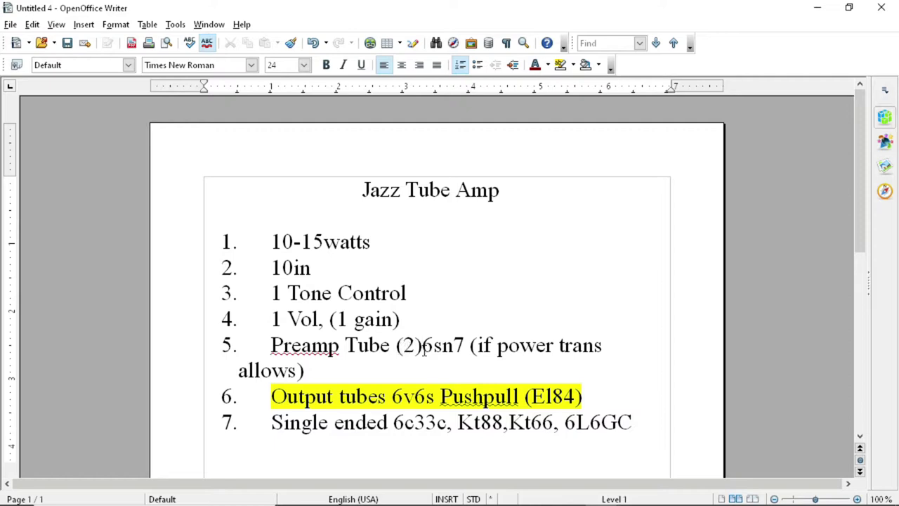
drag(423, 349, 467, 347)
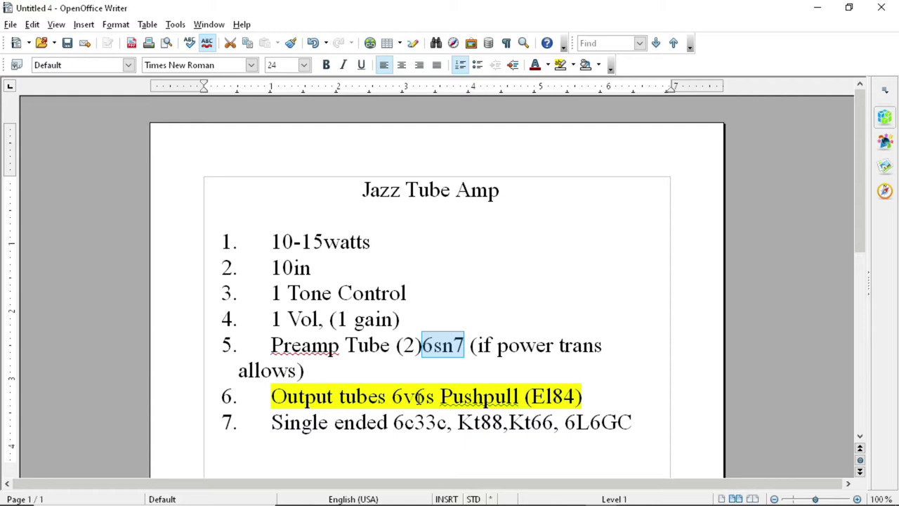
click(385, 457)
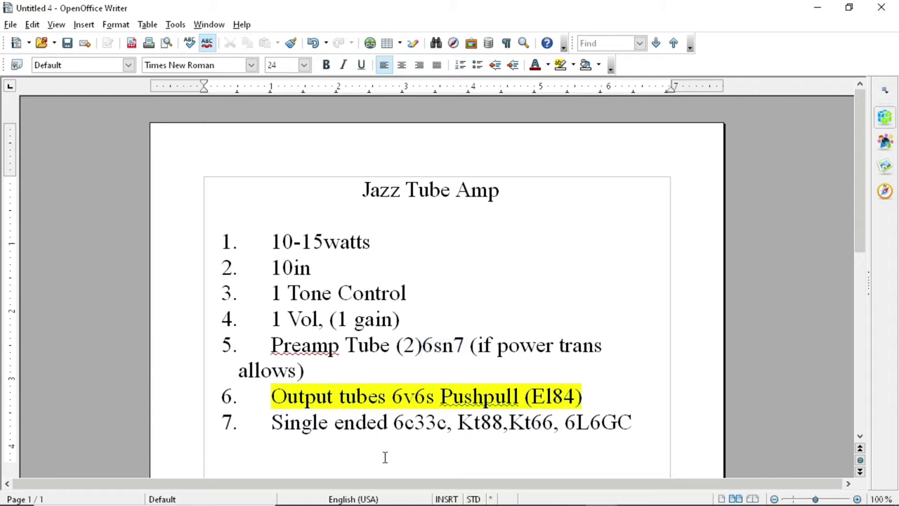